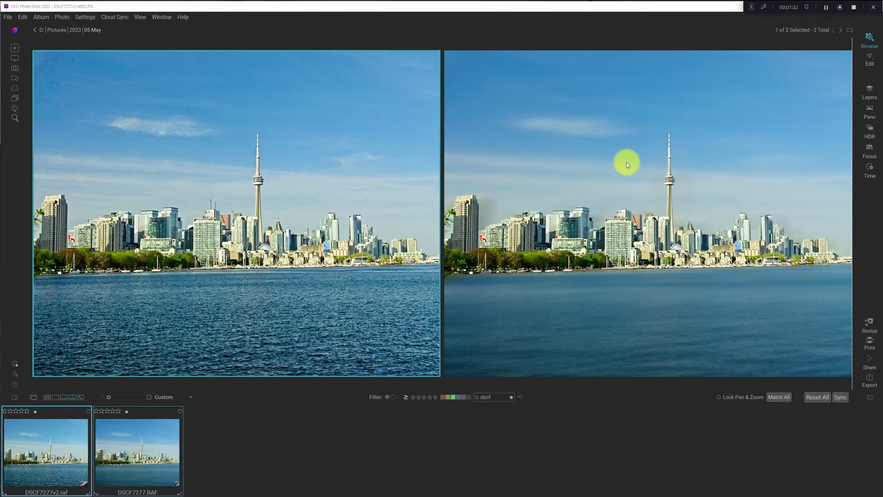
# Step: Review the photo's Tone & Color adjustments and its existing Curves, Color Enhancer and Dynamic Contrast filters, toggling Dynamic Contrast to compare
pyautogui.keyDown('ctrl'); pyautogui.click(138, 453); pyautogui.keyUp('ctrl')
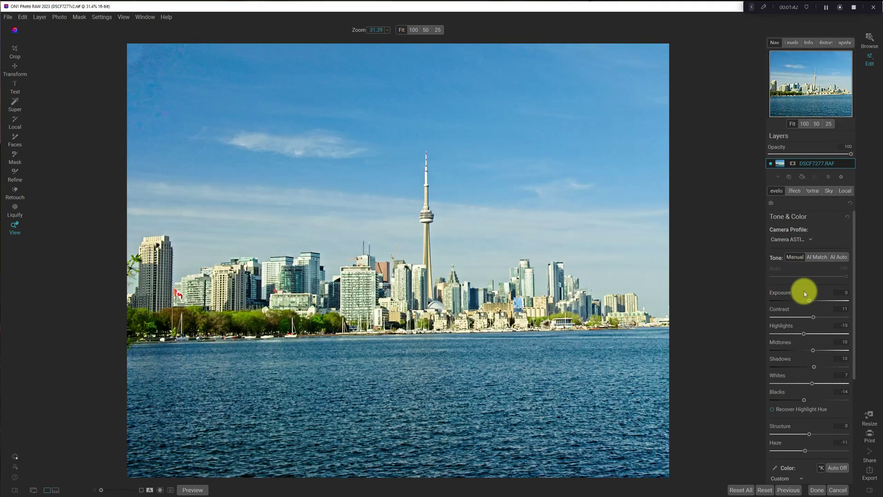
pyautogui.scroll(-3, 805, 322)
pyautogui.scroll(3, 807, 359)
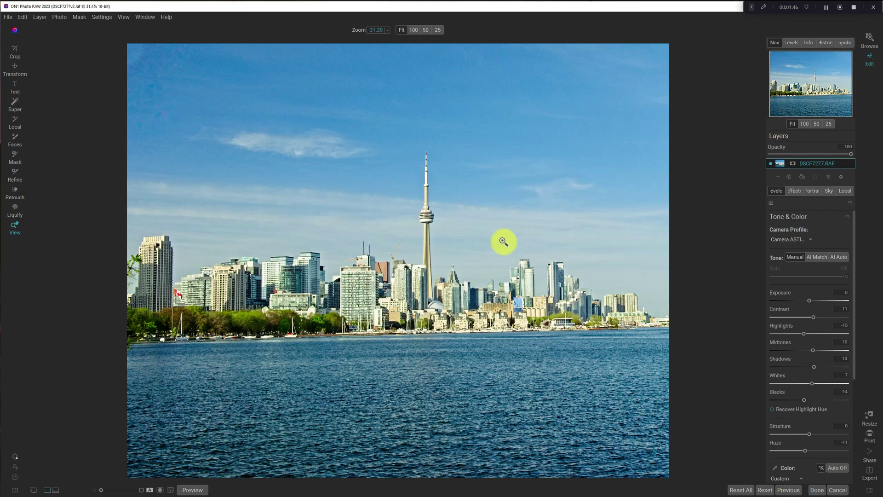
pyautogui.click(795, 196)
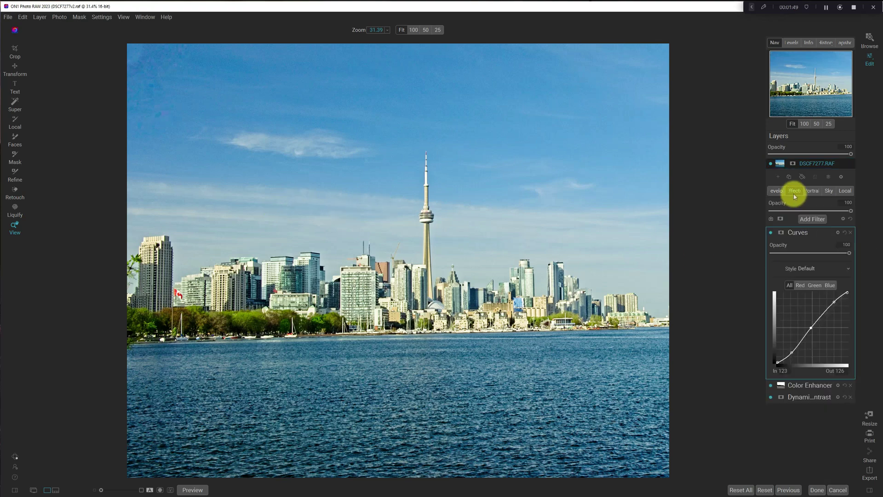
pyautogui.click(826, 233)
pyautogui.click(771, 258)
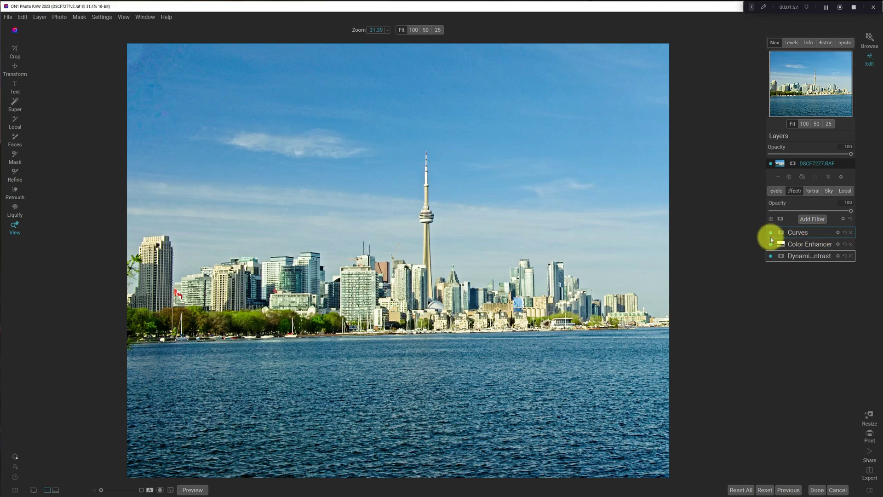
pyautogui.click(771, 257)
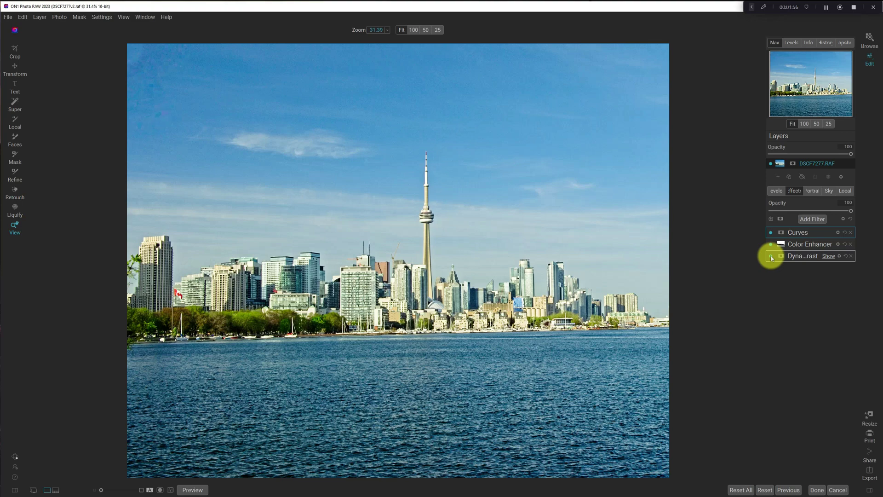
# Step: Add a Blur filter and use Mask AI to paint it out of the Architecture and Flora regions
pyautogui.click(809, 222)
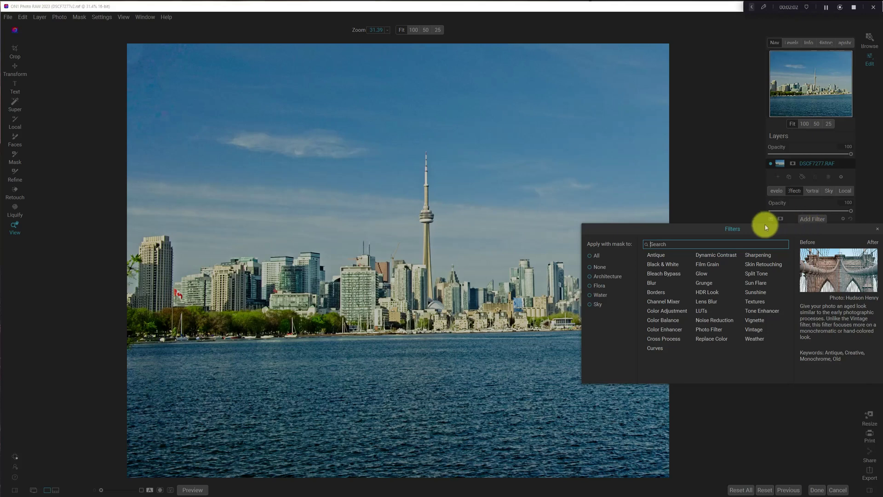
pyautogui.click(652, 282)
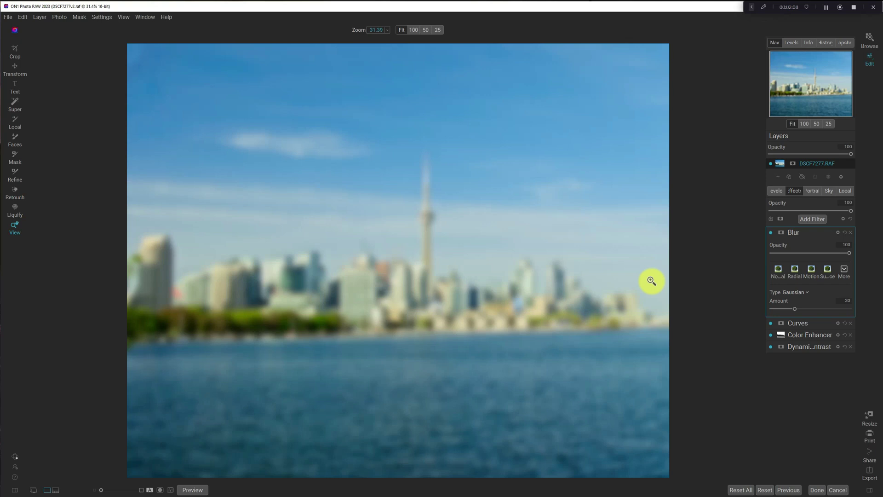
pyautogui.click(782, 233)
pyautogui.click(777, 278)
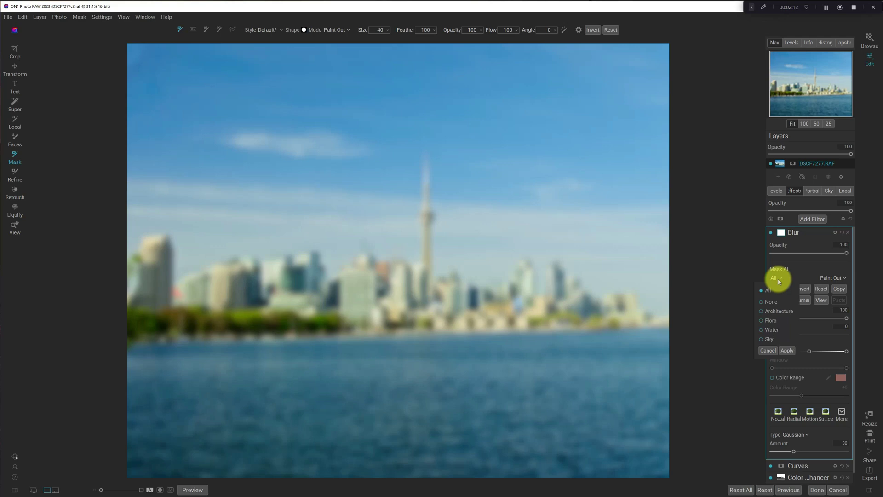
pyautogui.click(777, 313)
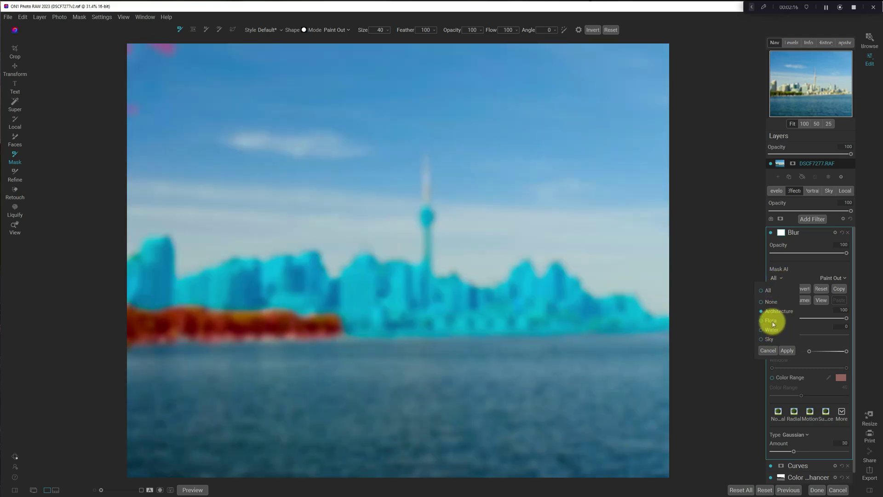
pyautogui.click(773, 322)
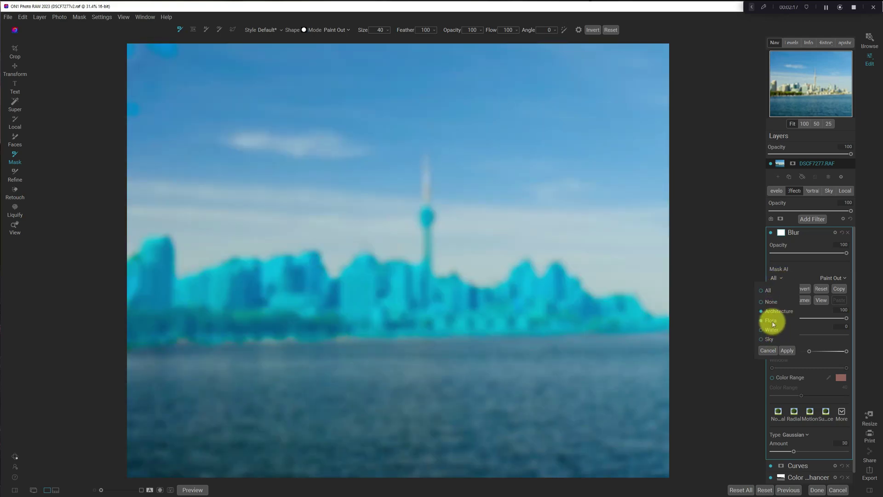
pyautogui.click(788, 351)
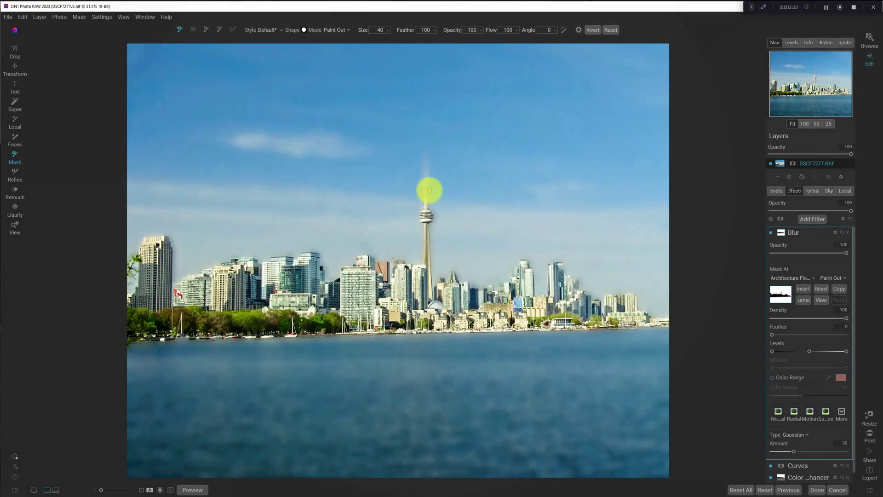
# Step: Show the Blur mask overlay at 100% zoom on the tower's spire and set the filter's opacity to 66
pyautogui.click(802, 124)
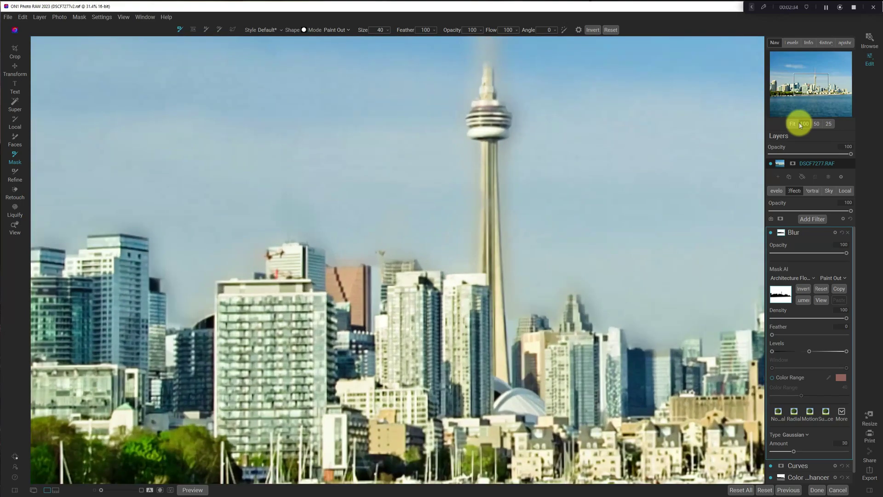
pyautogui.click(815, 75)
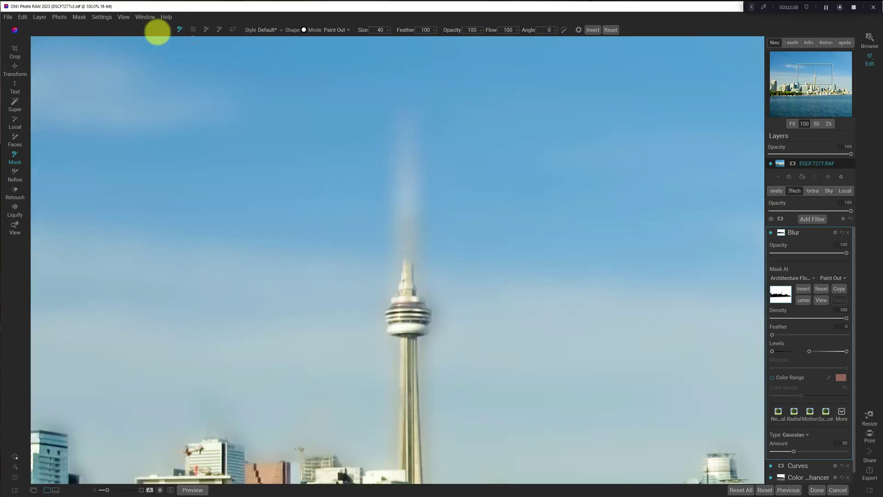
pyautogui.click(81, 17)
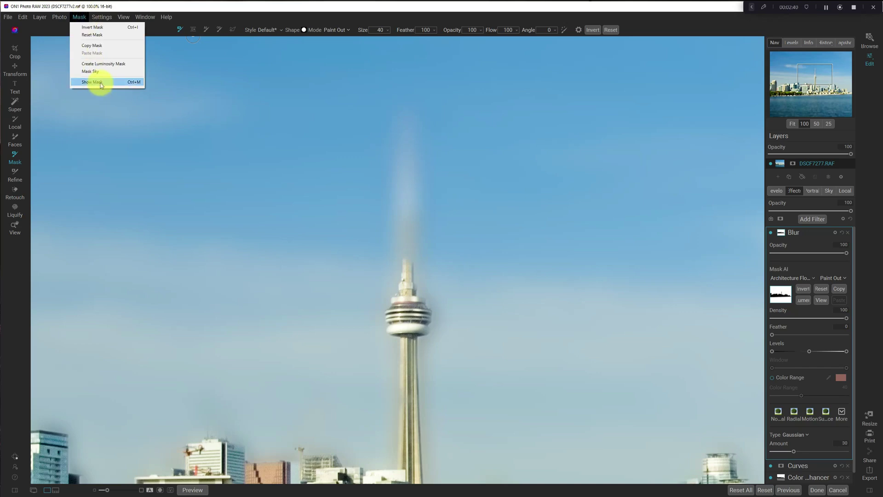
pyautogui.click(125, 83)
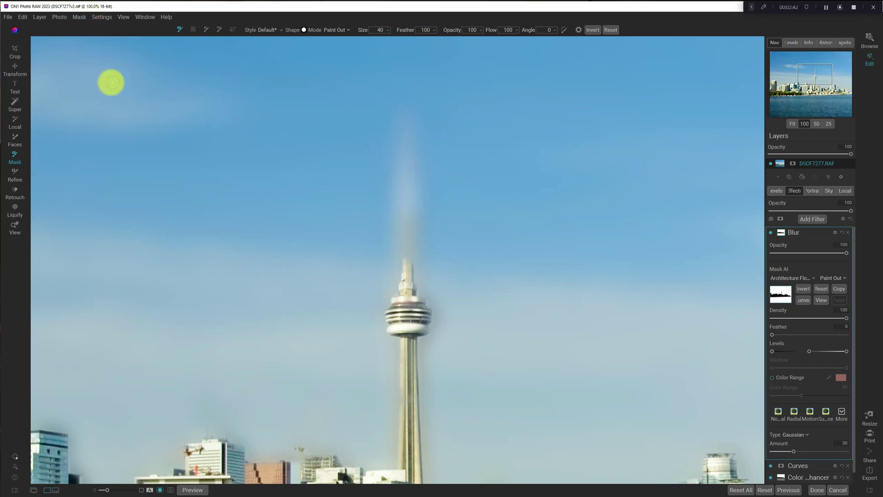
pyautogui.click(81, 17)
pyautogui.click(84, 18)
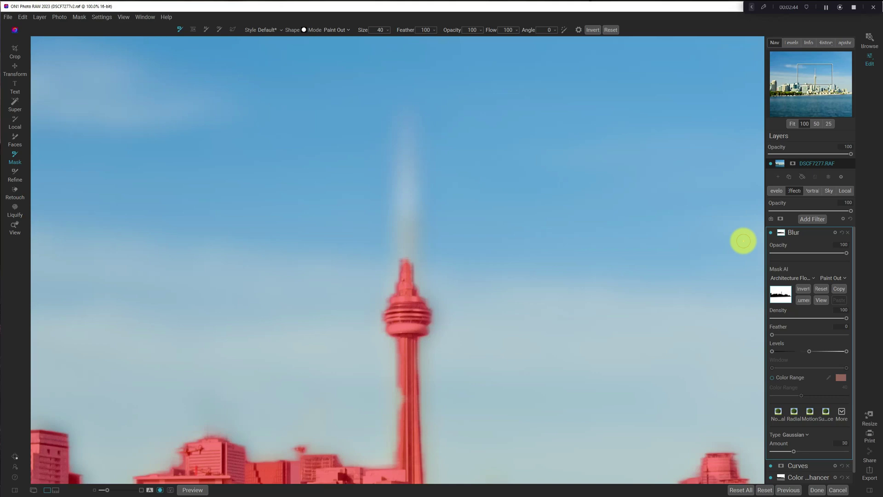
pyautogui.click(819, 253)
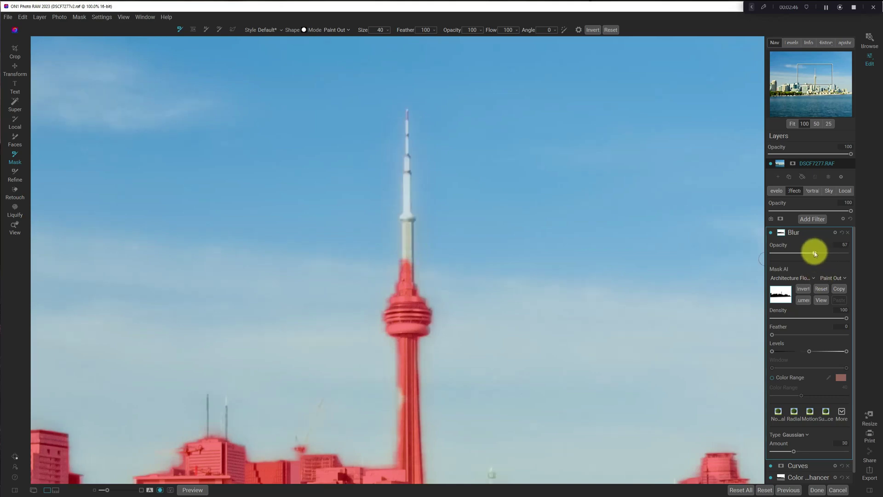
pyautogui.moveTo(819, 253); pyautogui.dragTo(822, 252)
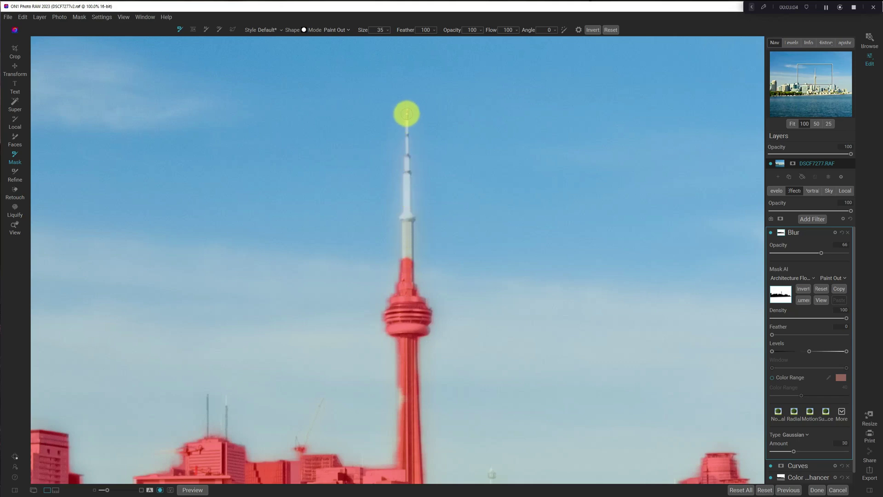
# Step: Paint the blur out of the tower's spire with a size 35 brush and paint it back in around the spire's edges
pyautogui.keyDown('shift'); pyautogui.click(407, 113); pyautogui.keyUp('shift')
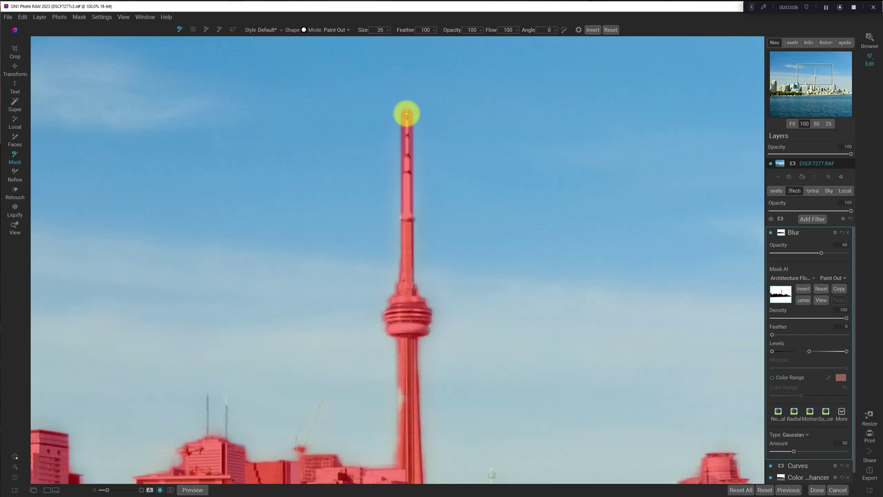
pyautogui.press('x')
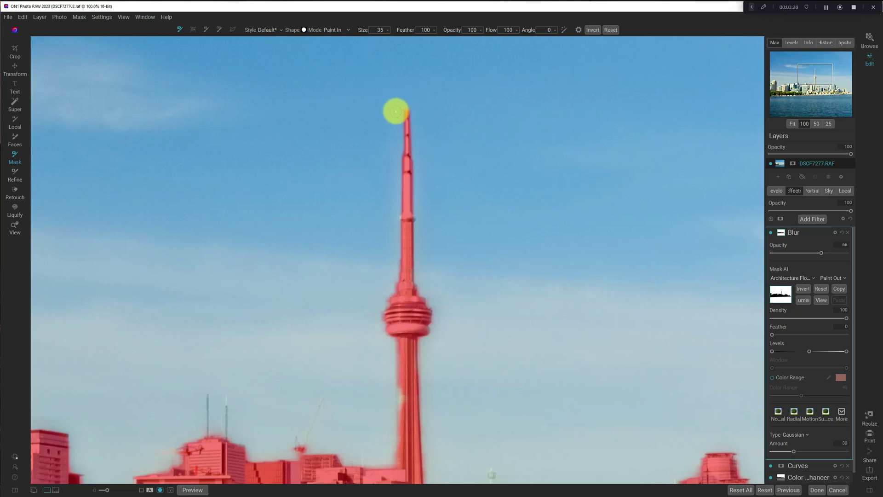
pyautogui.press('alt')
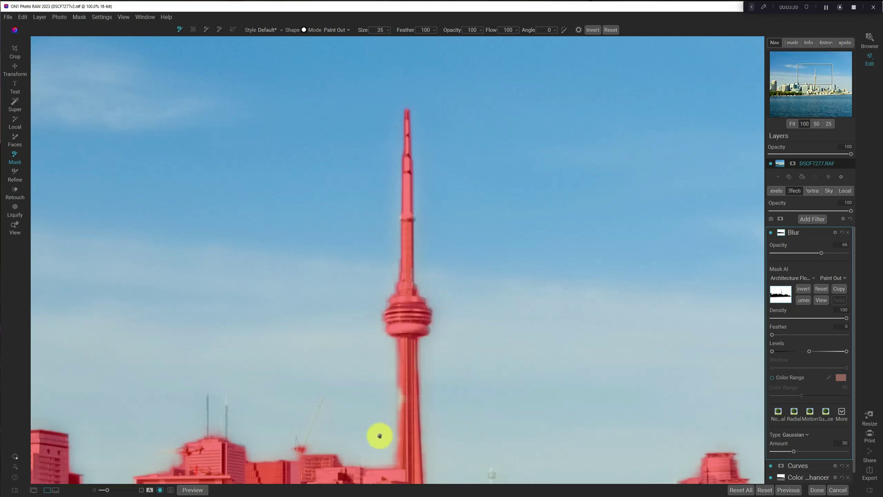
# Step: Refine the blur mask along the tower's shaft and paint the blur out of the missed building tops in the skyline
pyautogui.moveTo(379, 436)
pyautogui.mouseDown()
pyautogui.moveTo(404, 431)
pyautogui.moveTo(391, 238)
pyautogui.moveTo(393, 266)
pyautogui.mouseUp()
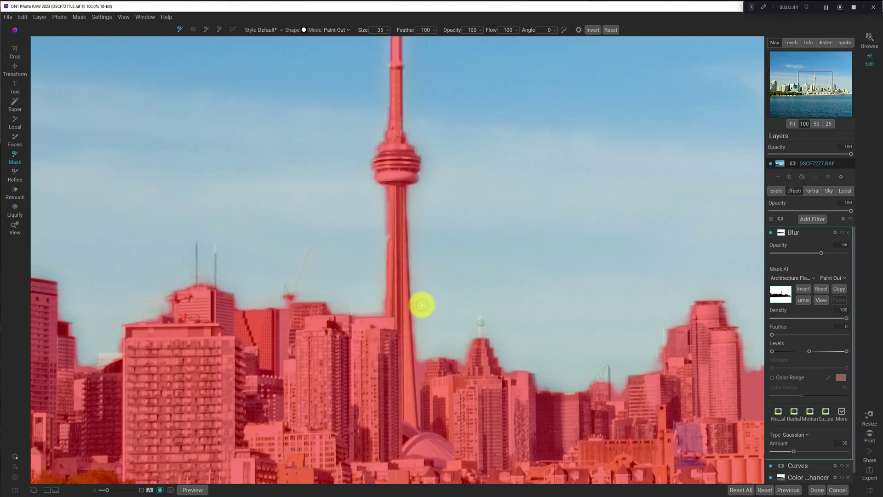
pyautogui.press('x')
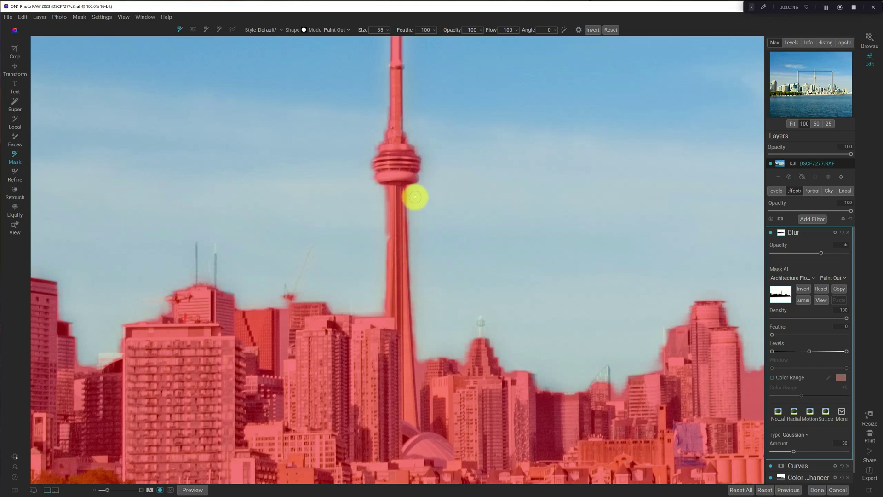
pyautogui.moveTo(415, 197); pyautogui.dragTo(420, 349)
pyautogui.press('x')
pyautogui.moveTo(473, 317)
pyautogui.mouseDown()
pyautogui.moveTo(482, 341)
pyautogui.moveTo(590, 368)
pyautogui.moveTo(588, 389)
pyautogui.moveTo(603, 371)
pyautogui.moveTo(609, 382)
pyautogui.moveTo(608, 369)
pyautogui.moveTo(690, 378)
pyautogui.moveTo(183, 321)
pyautogui.moveTo(124, 358)
pyautogui.moveTo(106, 357)
pyautogui.moveTo(100, 368)
pyautogui.moveTo(103, 359)
pyautogui.moveTo(144, 380)
pyautogui.mouseUp()
pyautogui.press('x')
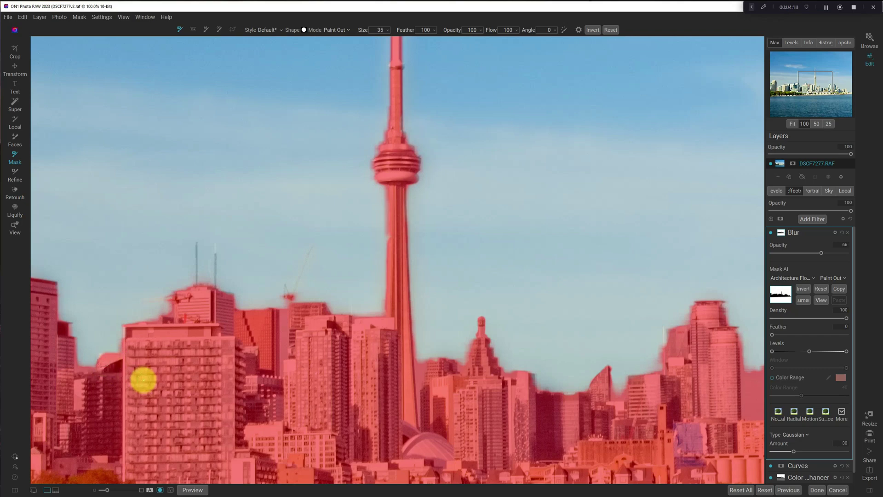
# Step: Paint the blur back in over the stray mask patches in the sky's upper-left corner with a size 250 brush
pyautogui.hotkey('ctrl', '0')
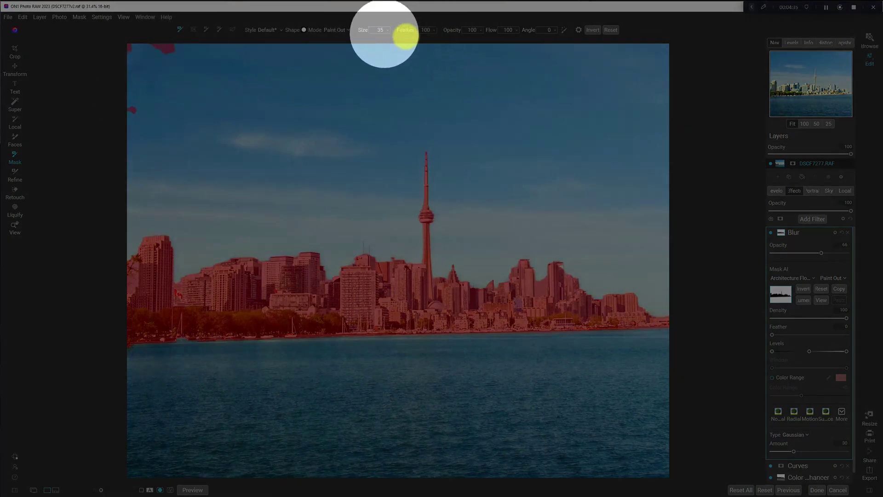
pyautogui.click(329, 30)
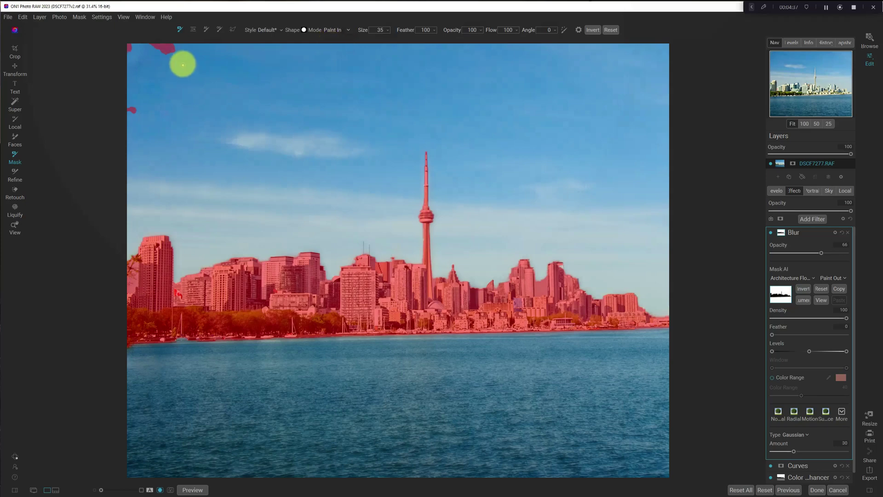
pyautogui.press(']')
pyautogui.press(']')
pyautogui.press(']')
pyautogui.press(']')
pyautogui.press(']')
pyautogui.moveTo(177, 56)
pyautogui.mouseDown()
pyautogui.moveTo(132, 51)
pyautogui.moveTo(138, 43)
pyautogui.moveTo(172, 51)
pyautogui.moveTo(133, 115)
pyautogui.mouseUp()
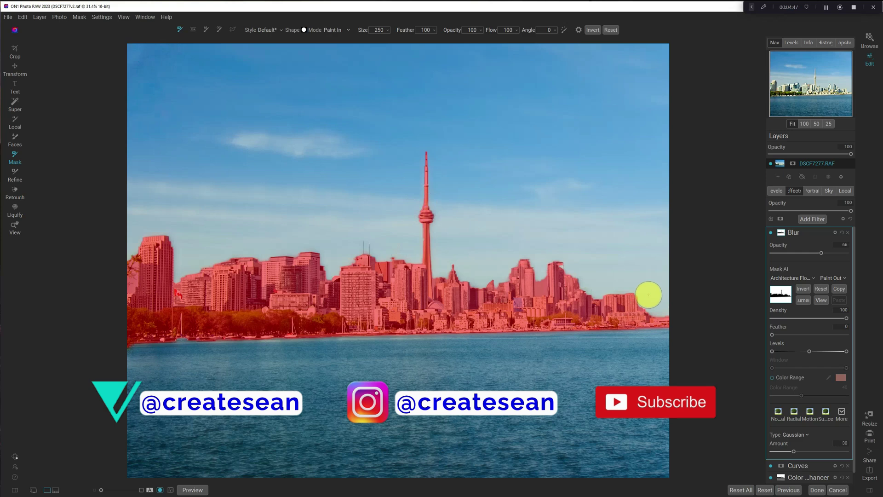
# Step: Hide the mask overlay, set the Blur filter's opacity to 100 and close its mask options
pyautogui.hotkey('ctrl', 'm')
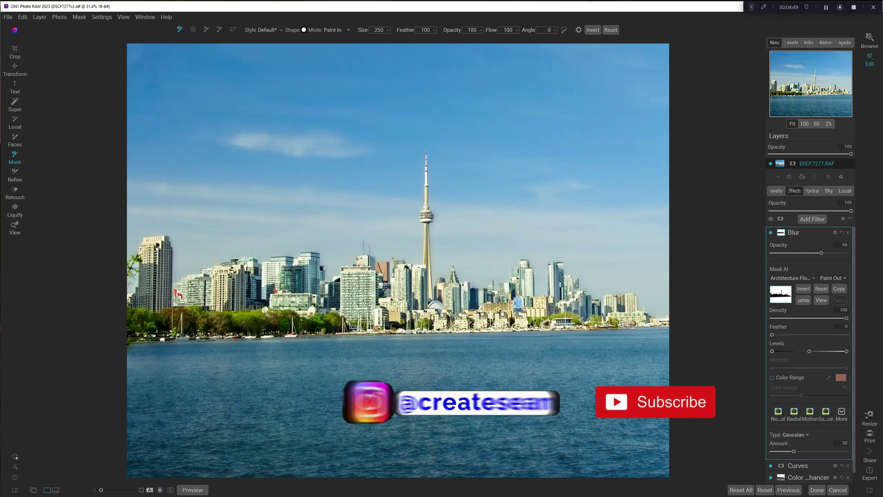
pyautogui.moveTo(822, 253); pyautogui.dragTo(848, 253)
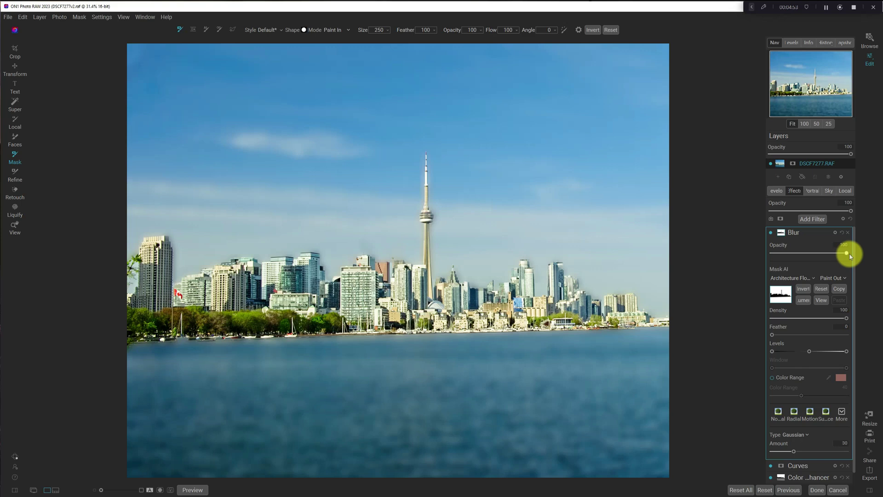
pyautogui.click(781, 233)
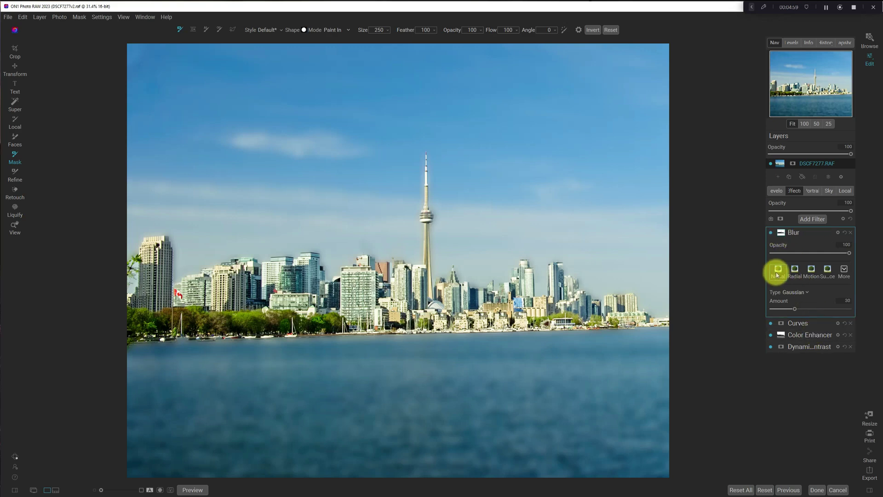
# Step: Switch the Blur filter to Motion with smoothing 20, angle -4 and distance 500, comparing the photo with the filter off
pyautogui.click(810, 272)
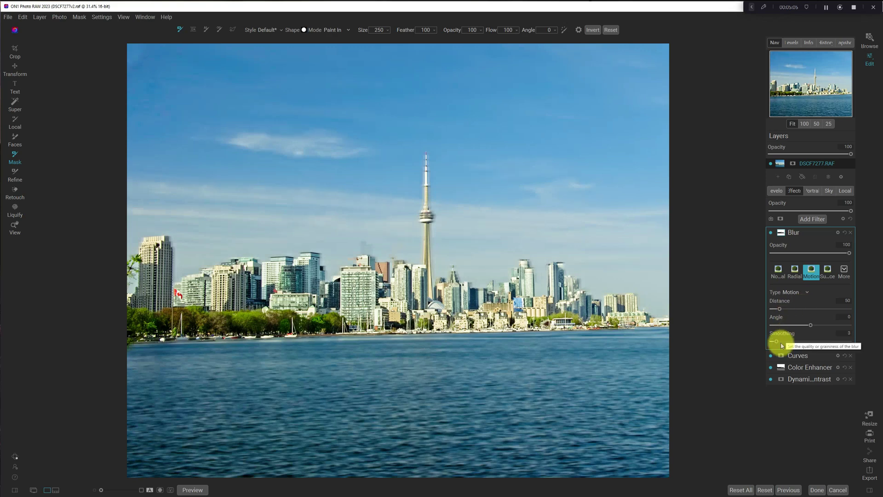
pyautogui.moveTo(776, 342); pyautogui.dragTo(804, 344)
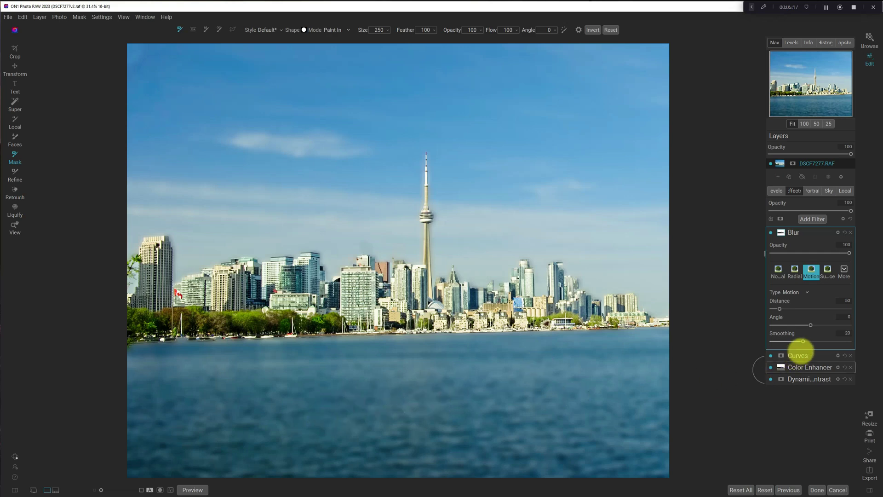
pyautogui.click(772, 234)
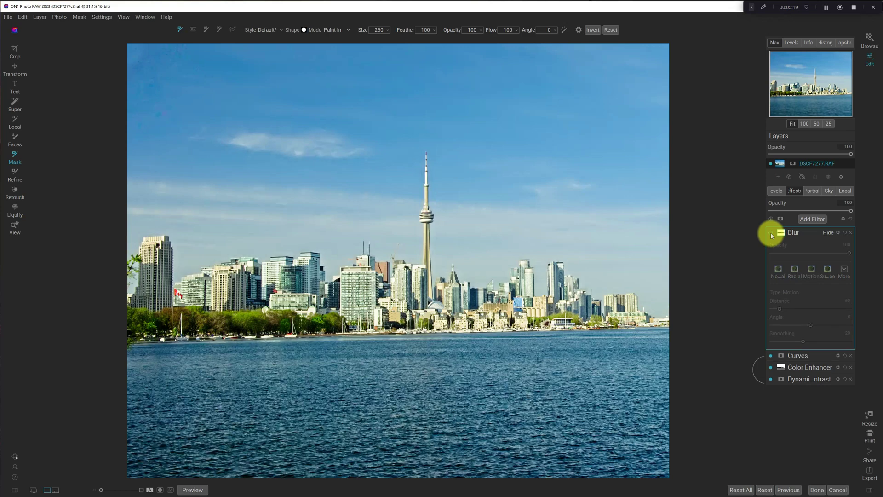
pyautogui.click(771, 233)
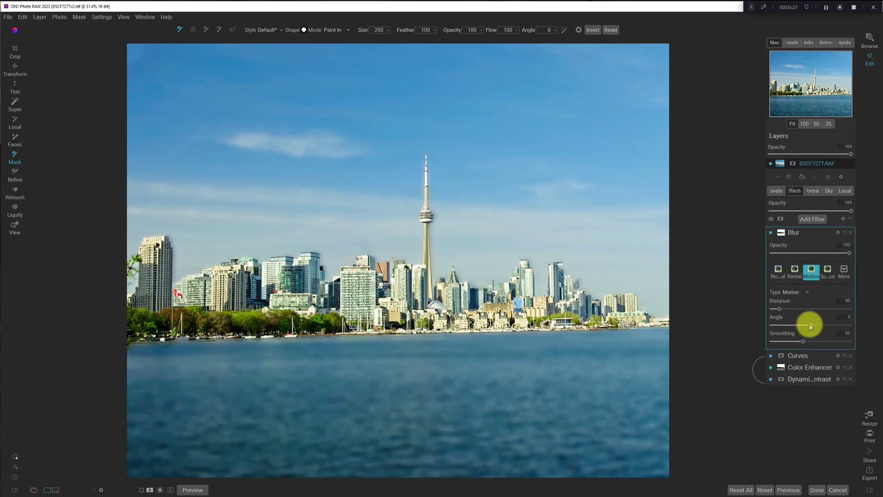
pyautogui.moveTo(811, 325)
pyautogui.mouseDown()
pyautogui.moveTo(768, 325)
pyautogui.moveTo(863, 324)
pyautogui.moveTo(809, 328)
pyautogui.mouseUp()
pyautogui.moveTo(780, 309); pyautogui.dragTo(851, 311)
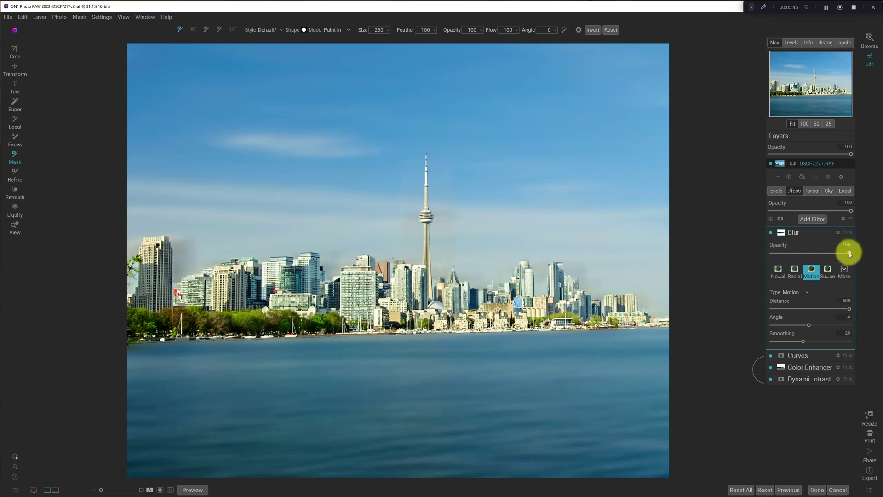
# Step: Set the Blur filter's opacity to 89 and smoothing to 21, and compare the photo with the filter off and on
pyautogui.moveTo(849, 254); pyautogui.dragTo(841, 254)
pyautogui.moveTo(803, 343); pyautogui.dragTo(862, 343)
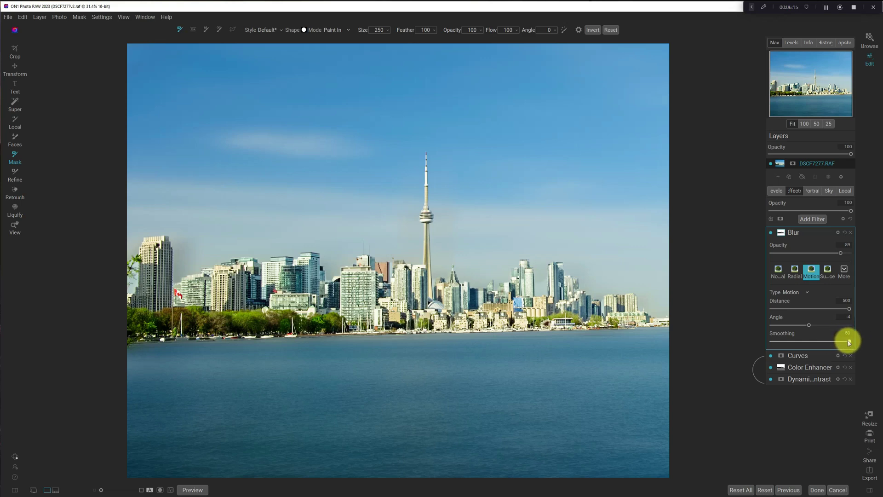
pyautogui.moveTo(850, 343); pyautogui.dragTo(805, 342)
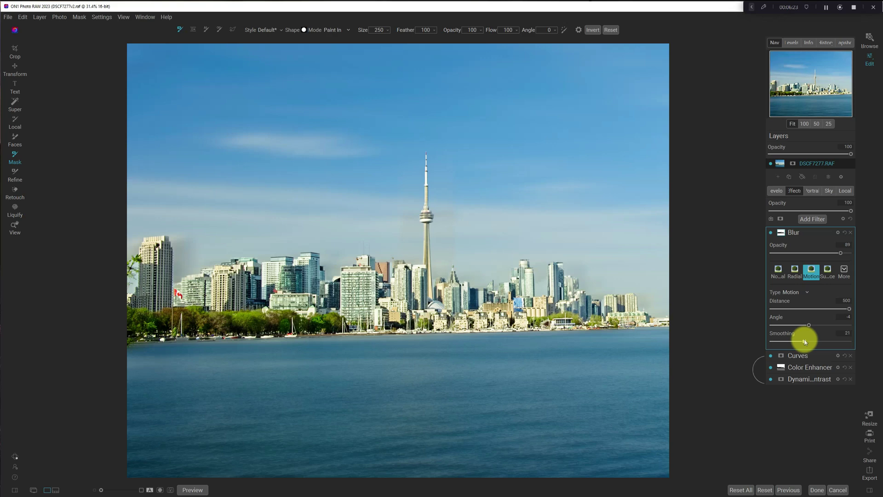
pyautogui.click(772, 233)
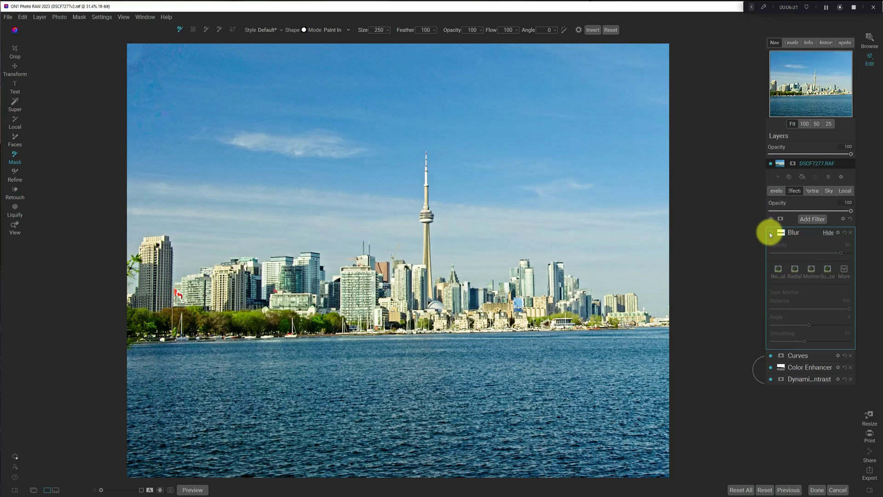
pyautogui.click(771, 234)
pyautogui.click(771, 233)
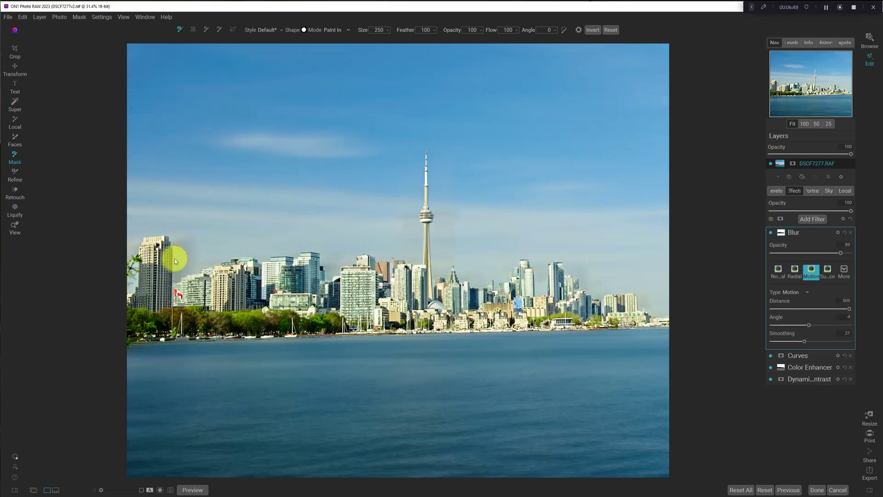
# Step: Set the mask view mode to Red Overlay and show the Blur filter's mask over the photo
pyautogui.moveTo(174, 261)
pyautogui.mouseDown()
pyautogui.moveTo(183, 248)
pyautogui.moveTo(181, 271)
pyautogui.moveTo(151, 267)
pyautogui.mouseUp()
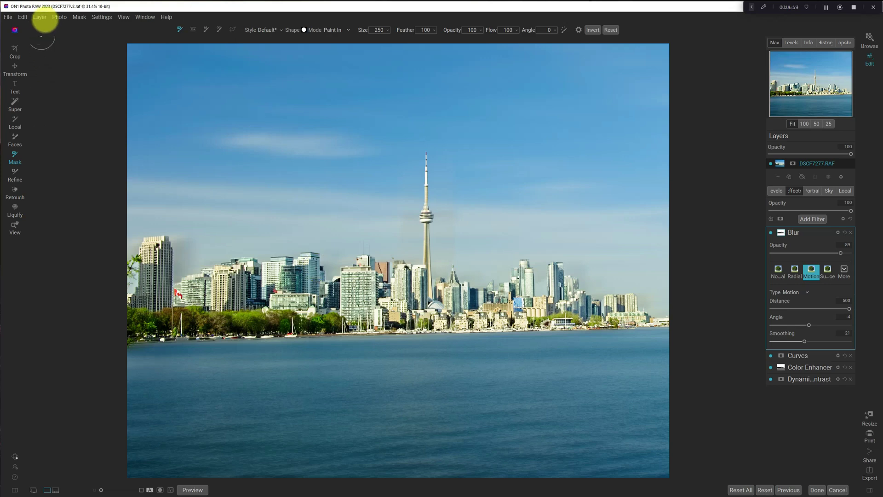
pyautogui.click(77, 18)
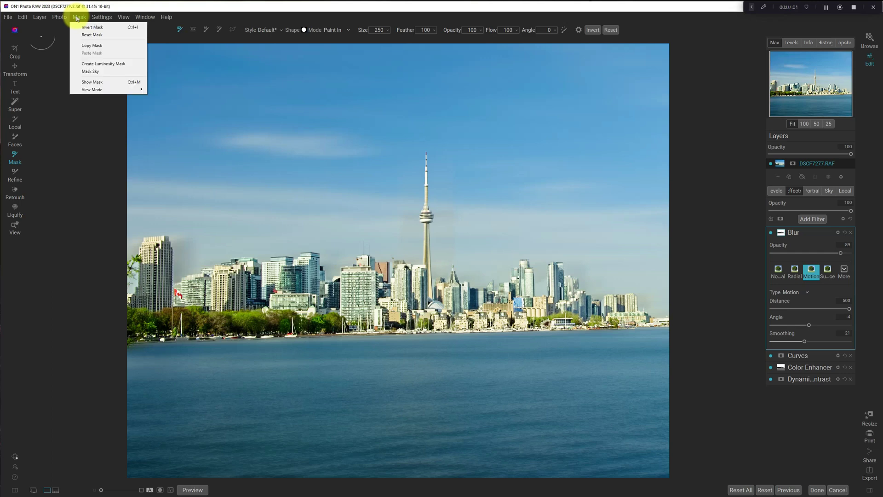
pyautogui.moveTo(106, 90)
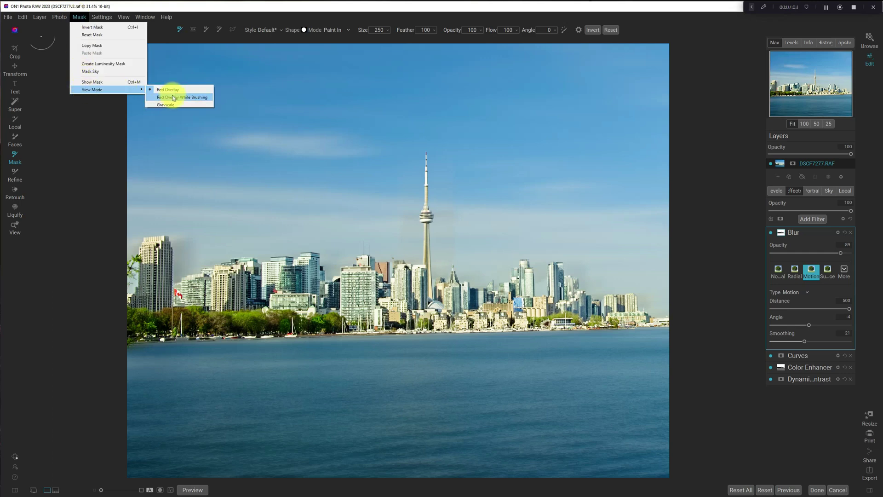
pyautogui.click(172, 89)
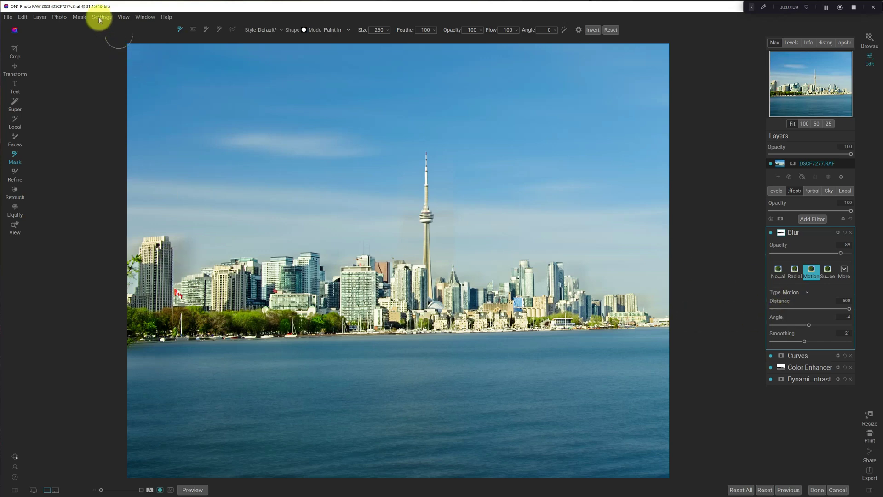
pyautogui.hotkey('ctrl', 'm')
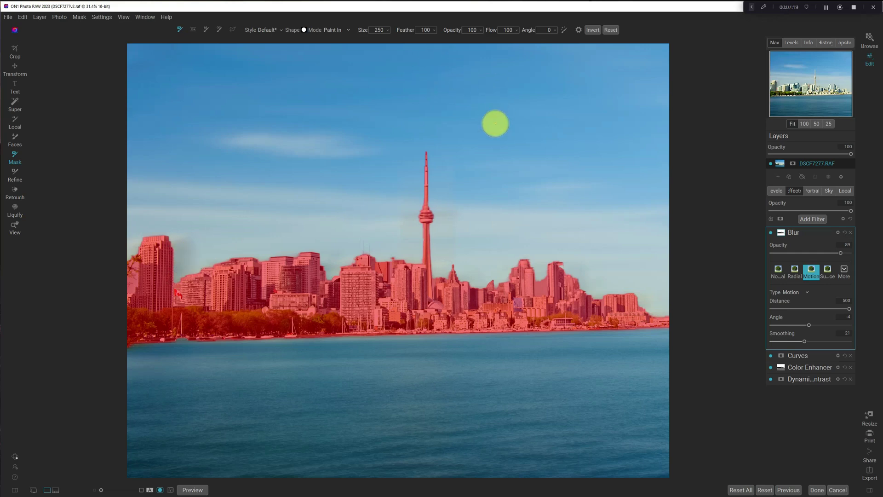
# Step: Paint out the blur halo beside the tall building at the skyline's left end with brush opacity 67 and flow 52, hiding the mask overlay
pyautogui.moveTo(495, 29); pyautogui.dragTo(437, 30)
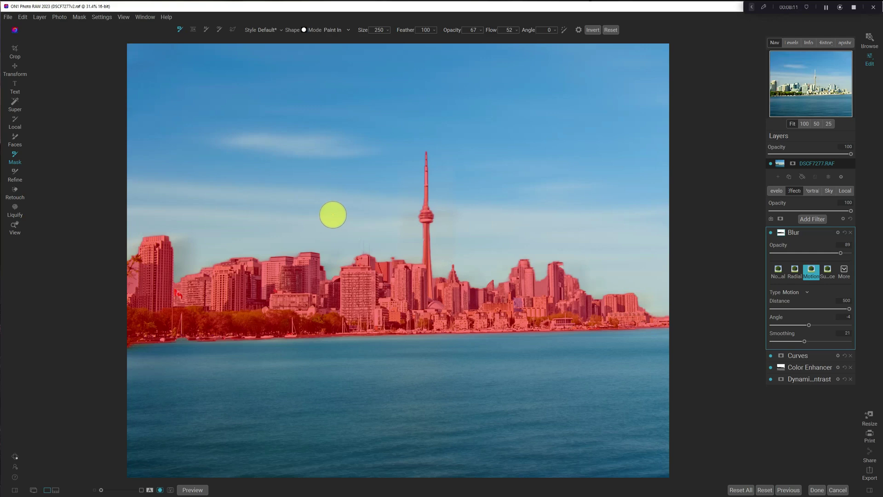
pyautogui.click(343, 30)
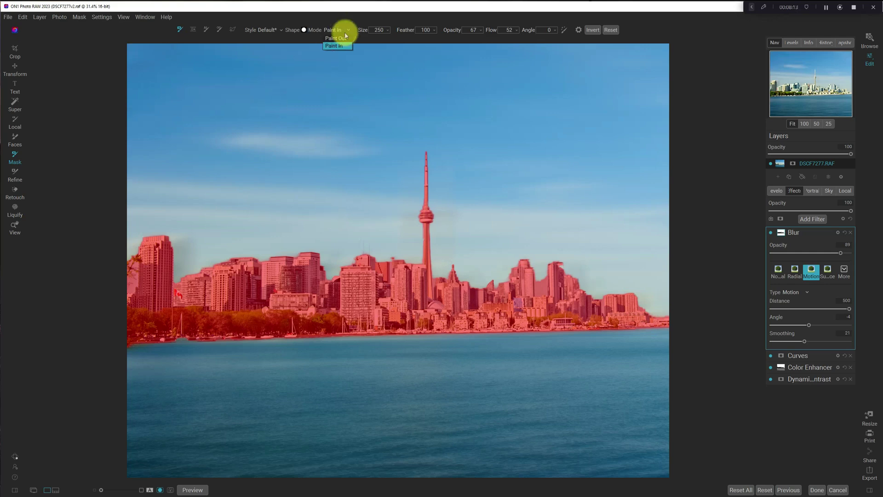
pyautogui.click(346, 37)
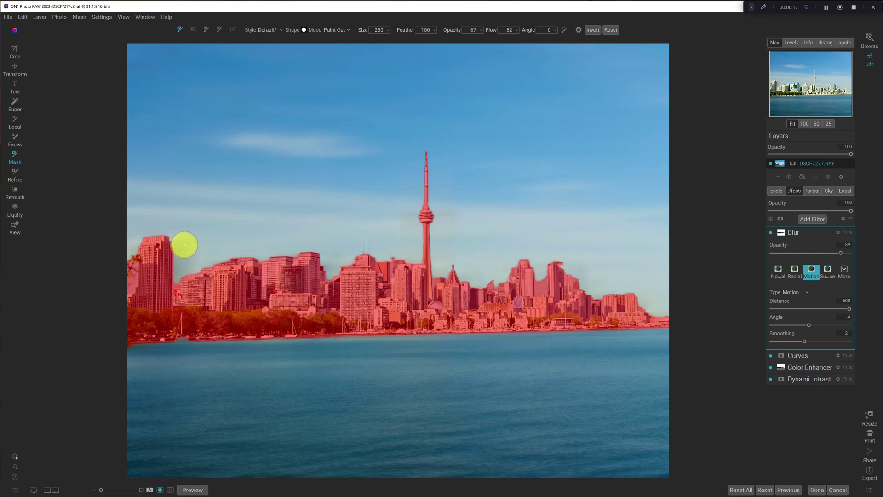
pyautogui.click(184, 258)
pyautogui.moveTo(184, 256)
pyautogui.mouseDown()
pyautogui.moveTo(182, 279)
pyautogui.moveTo(182, 261)
pyautogui.mouseUp()
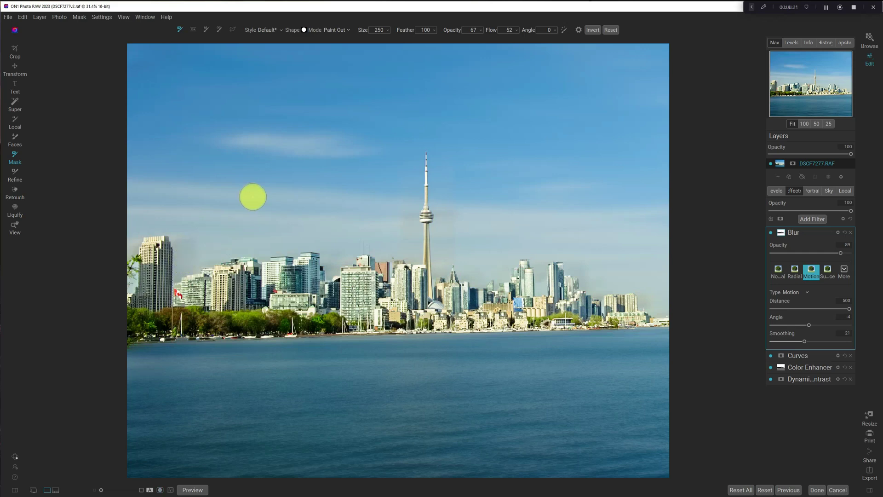
pyautogui.moveTo(193, 236)
pyautogui.mouseDown()
pyautogui.moveTo(178, 274)
pyautogui.moveTo(202, 244)
pyautogui.mouseUp()
pyautogui.click(562, 306)
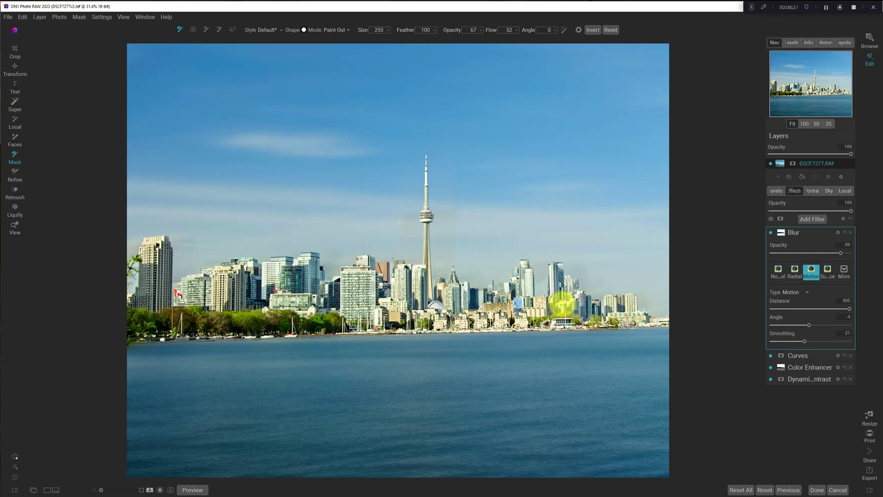
pyautogui.click(187, 252)
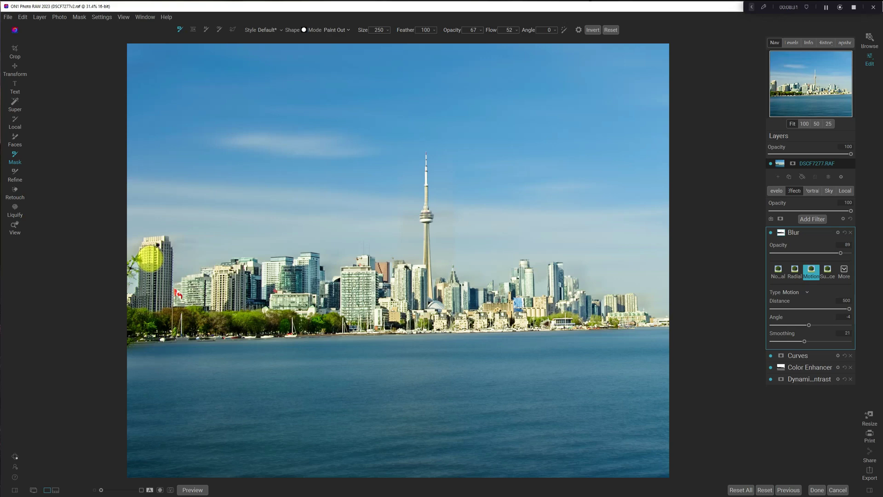
pyautogui.click(187, 265)
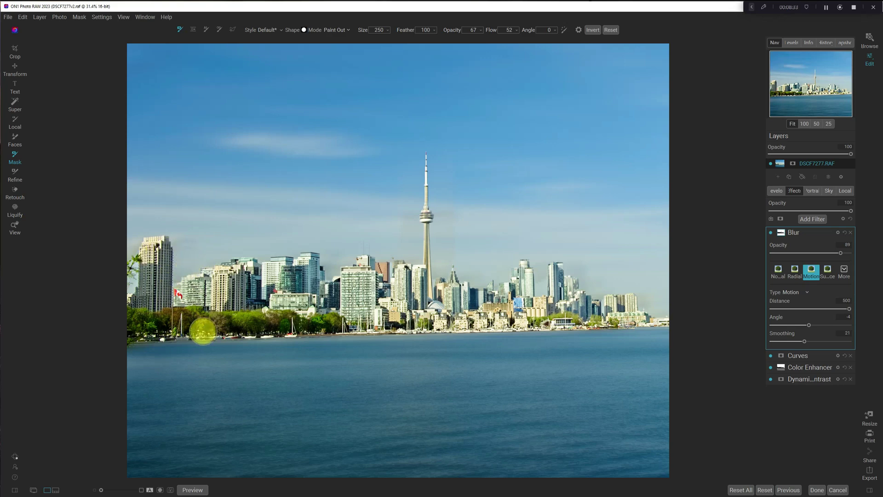